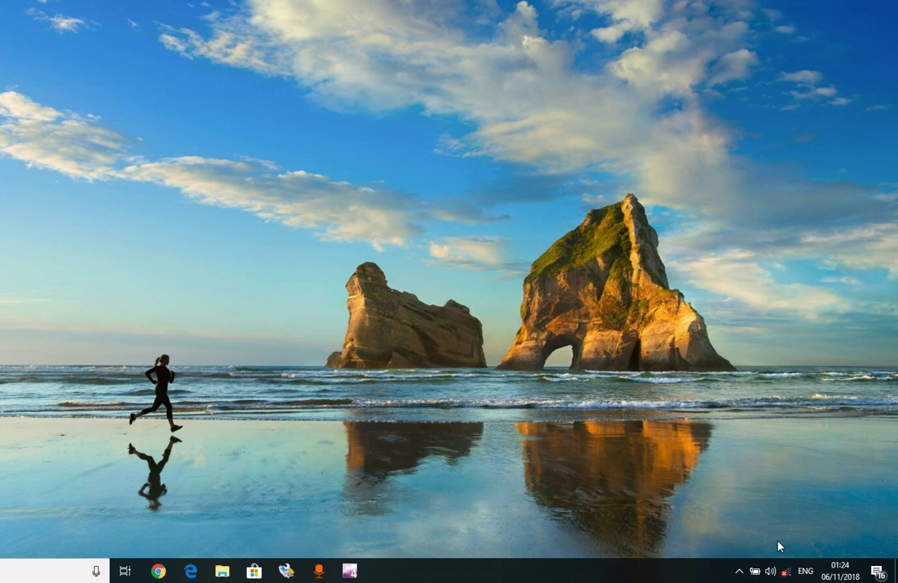
Step: Reach the WiFi page of Network & Internet settings from the tray network flyout
{"action": "left_click", "coordinate": [787, 573]}
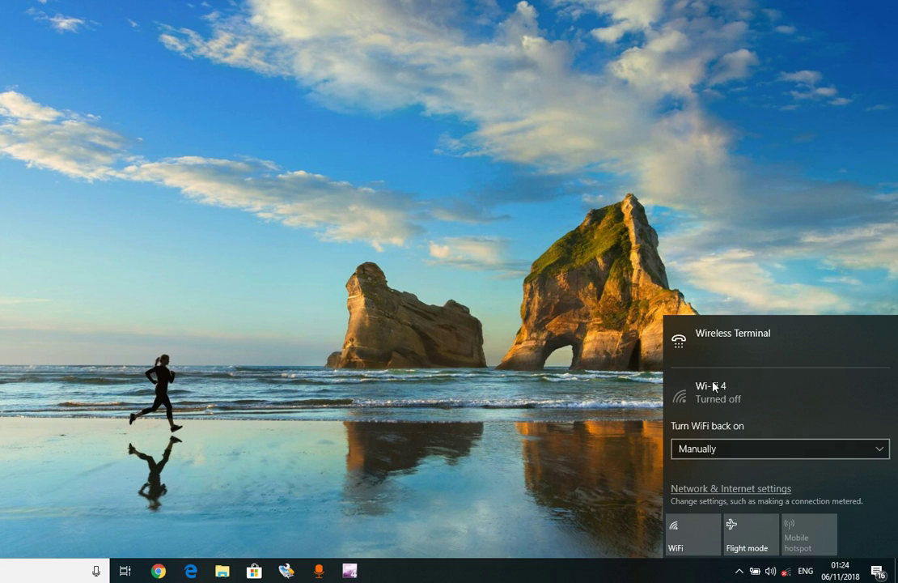
{"action": "left_click", "coordinate": [733, 489]}
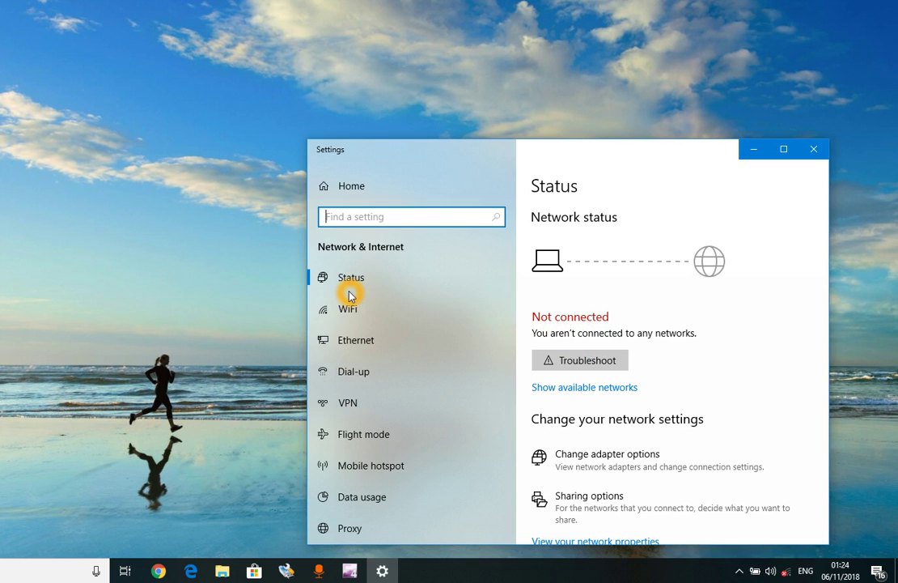
{"action": "left_click", "coordinate": [348, 306]}
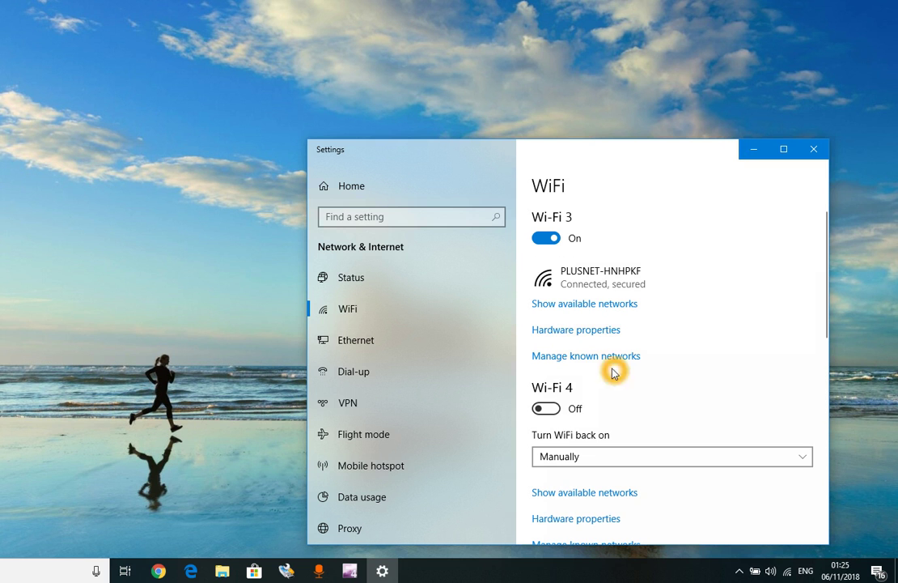
Step: View the hardware properties of the connected Wi-Fi 3 adapter
{"action": "left_click", "coordinate": [590, 334]}
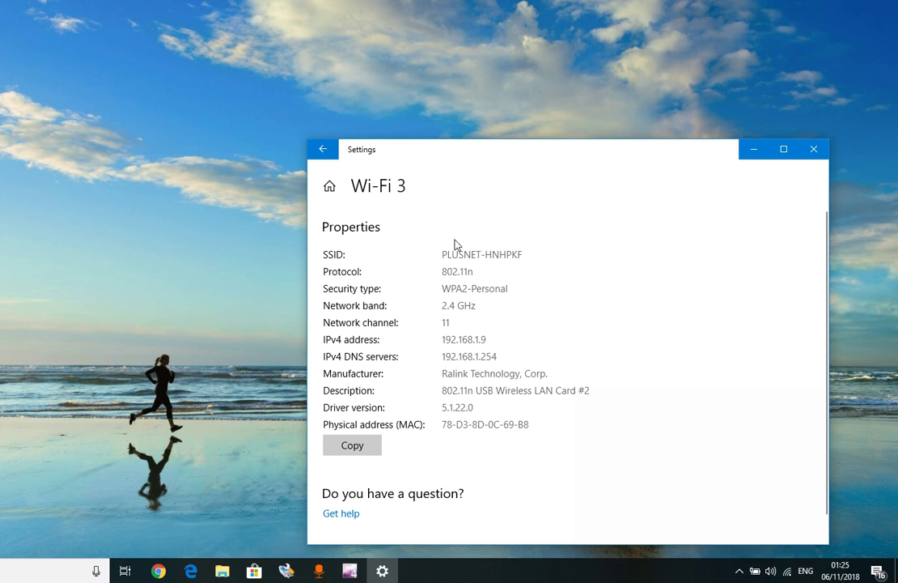
Step: Return to the WiFi page and list Wi-Fi 3's three saved known networks
{"action": "left_click", "coordinate": [323, 149]}
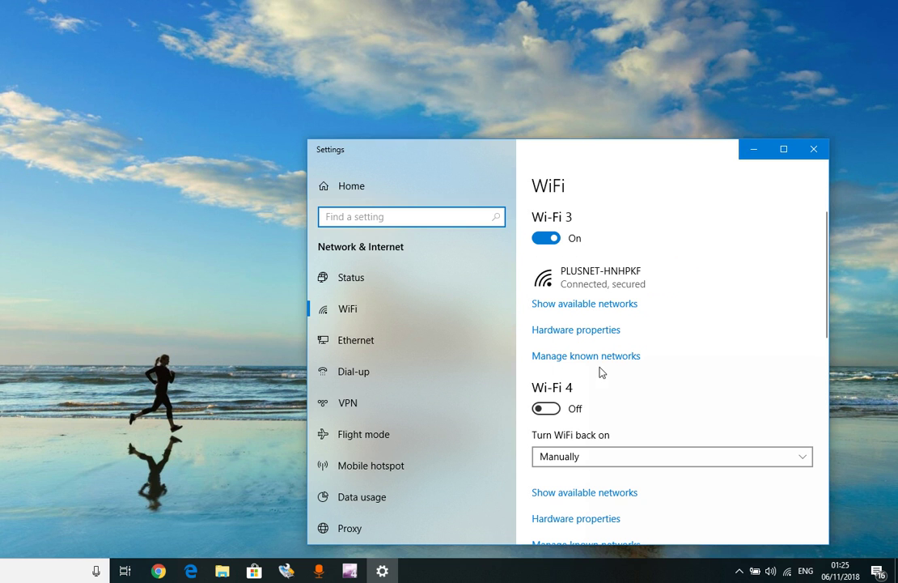
{"action": "left_click", "coordinate": [599, 357]}
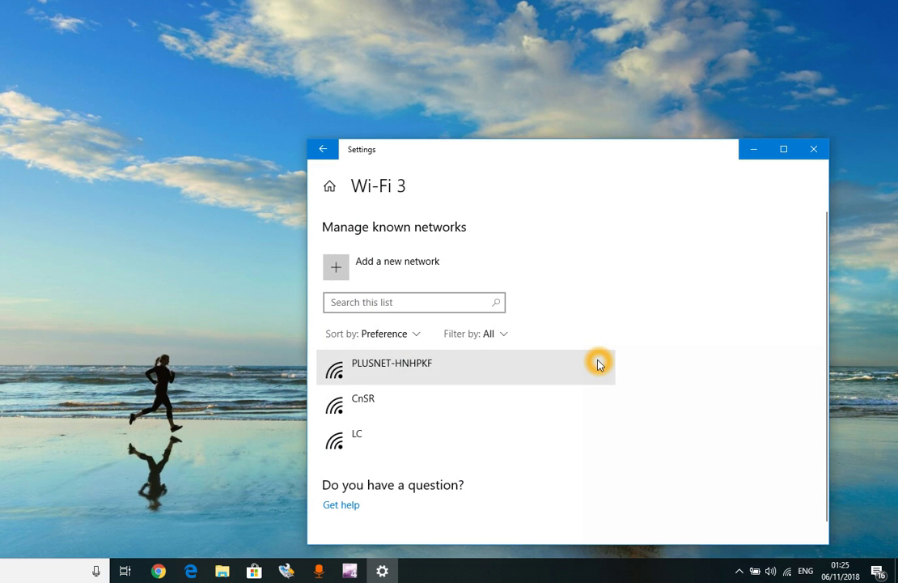
Step: Back on the WiFi page, glance at the network flyout and dismiss it
{"action": "left_click", "coordinate": [323, 149]}
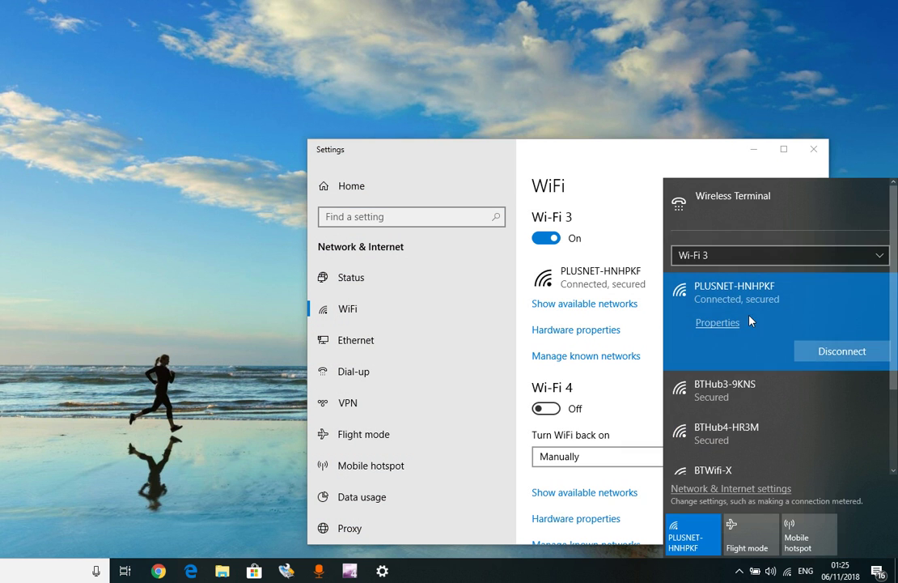
{"action": "scroll", "coordinate": [781, 359], "scroll_direction": "down", "scroll_amount": 3}
{"action": "scroll", "coordinate": [802, 405], "scroll_direction": "up", "scroll_amount": 1}
{"action": "scroll", "coordinate": [802, 405], "scroll_direction": "up", "scroll_amount": 2}
{"action": "scroll", "coordinate": [802, 388], "scroll_direction": "down", "scroll_amount": 3}
{"action": "scroll", "coordinate": [804, 388], "scroll_direction": "up", "scroll_amount": 3}
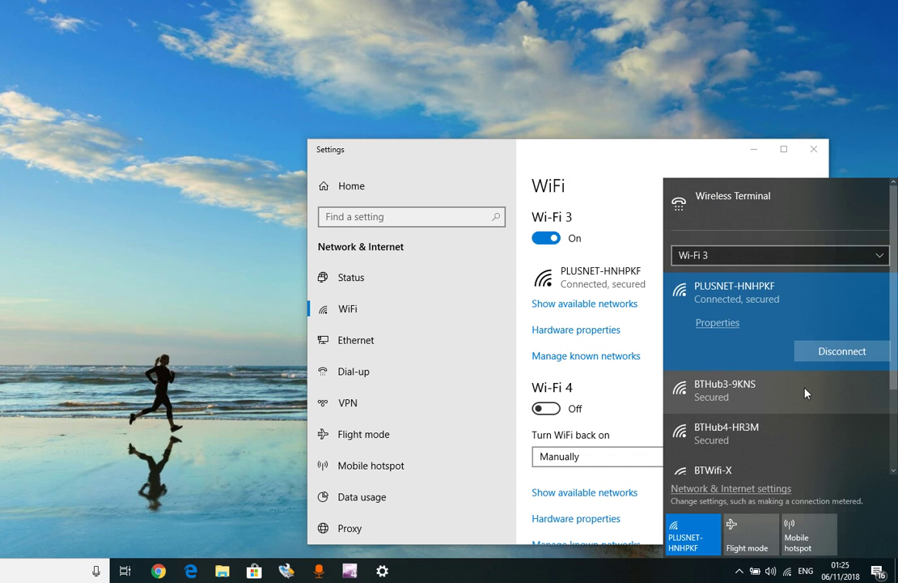
{"action": "left_click", "coordinate": [629, 405]}
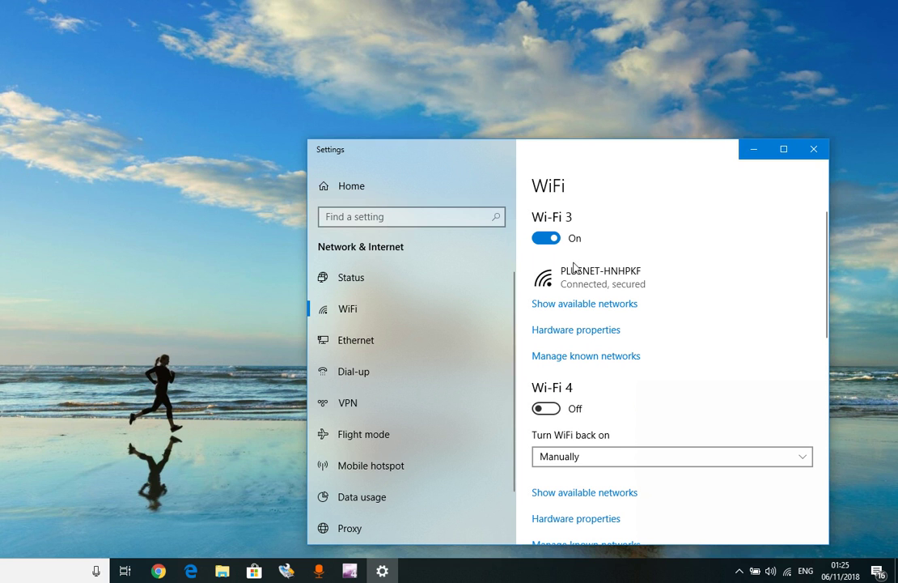
{"action": "left_click", "coordinate": [577, 229]}
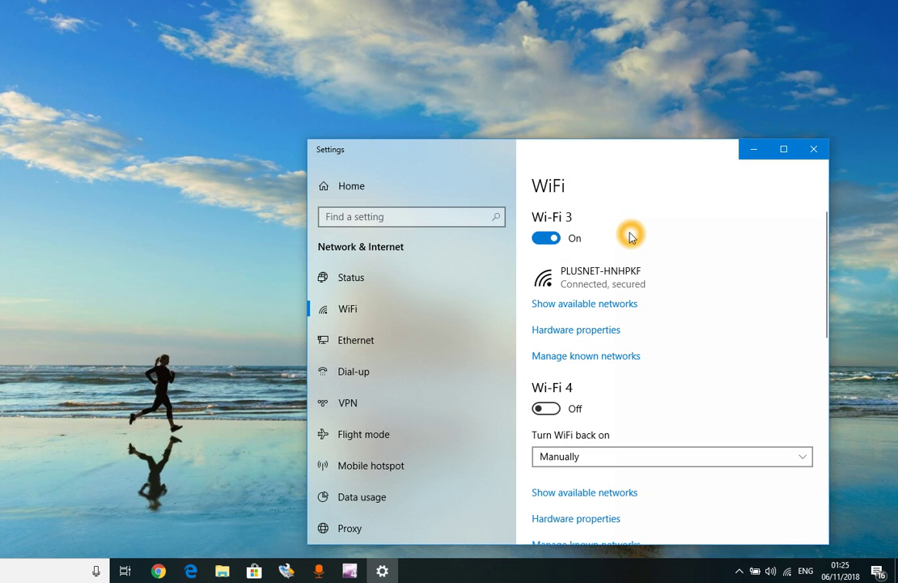
{"action": "left_click", "coordinate": [714, 351]}
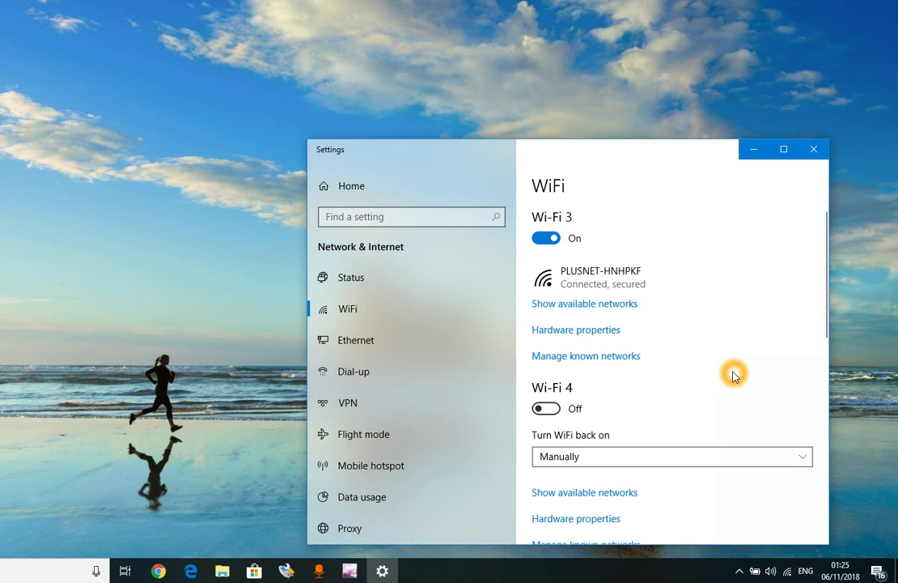